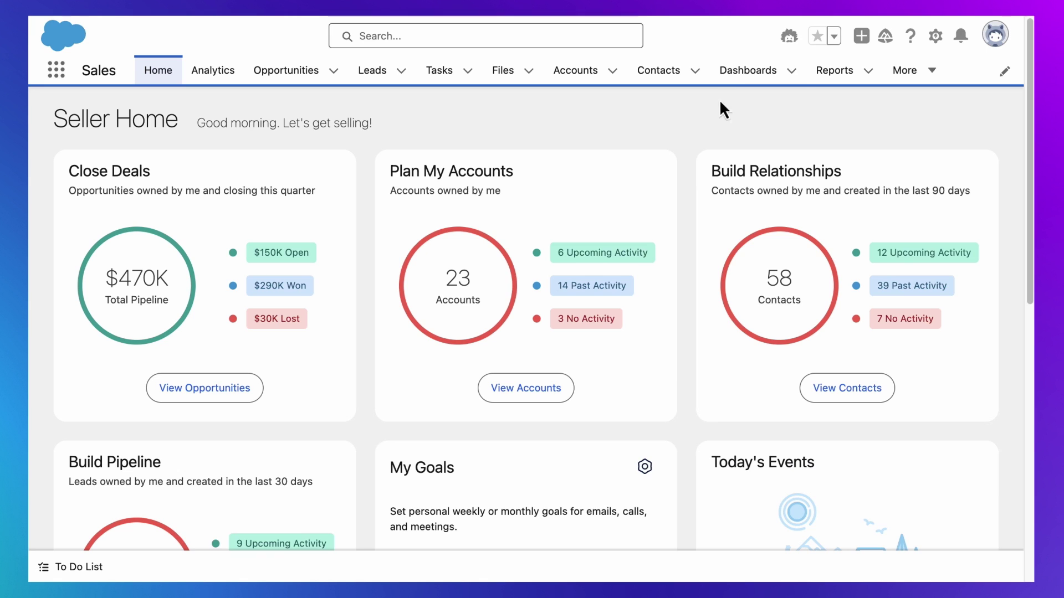
# Step: Ask Einstein Copilot 'do any of my accounts have open cases?'
pyautogui.click(789, 36)
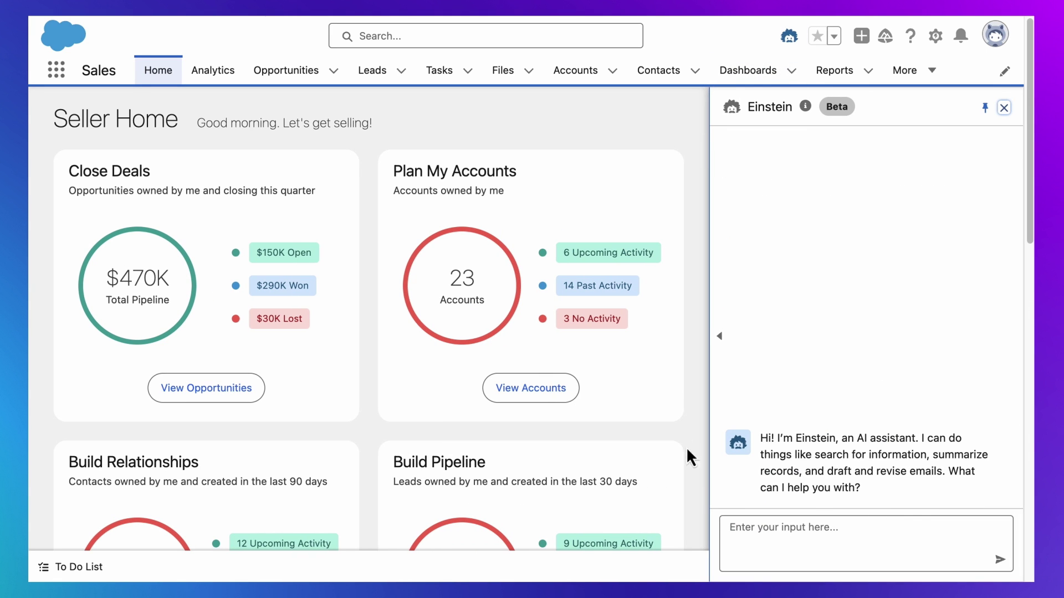
pyautogui.click(743, 530)
pyautogui.write('do any of my accounts have open cas')
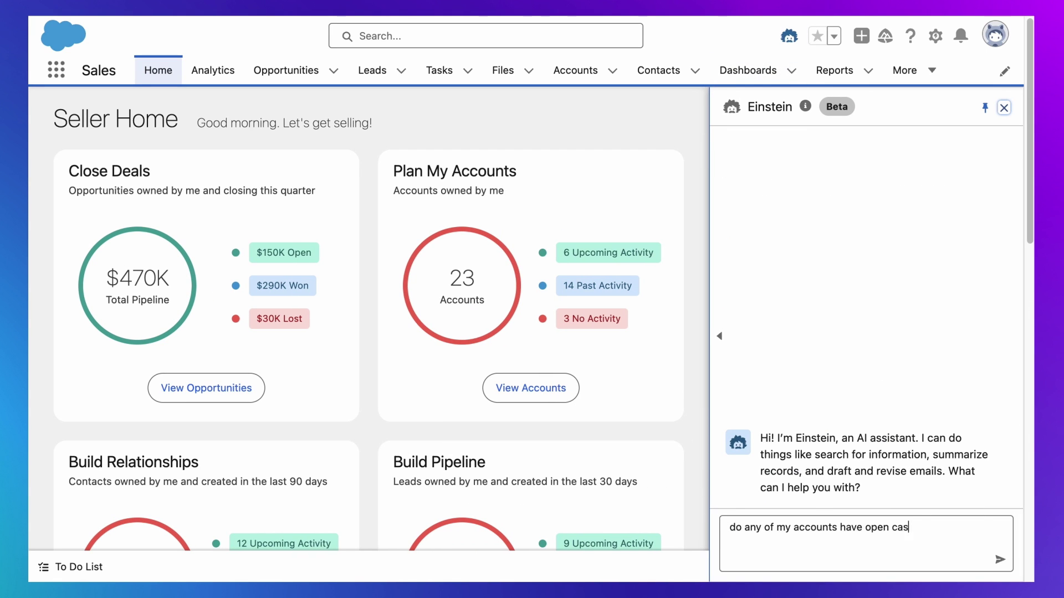
pyautogui.write('es?')
pyautogui.press('Return')
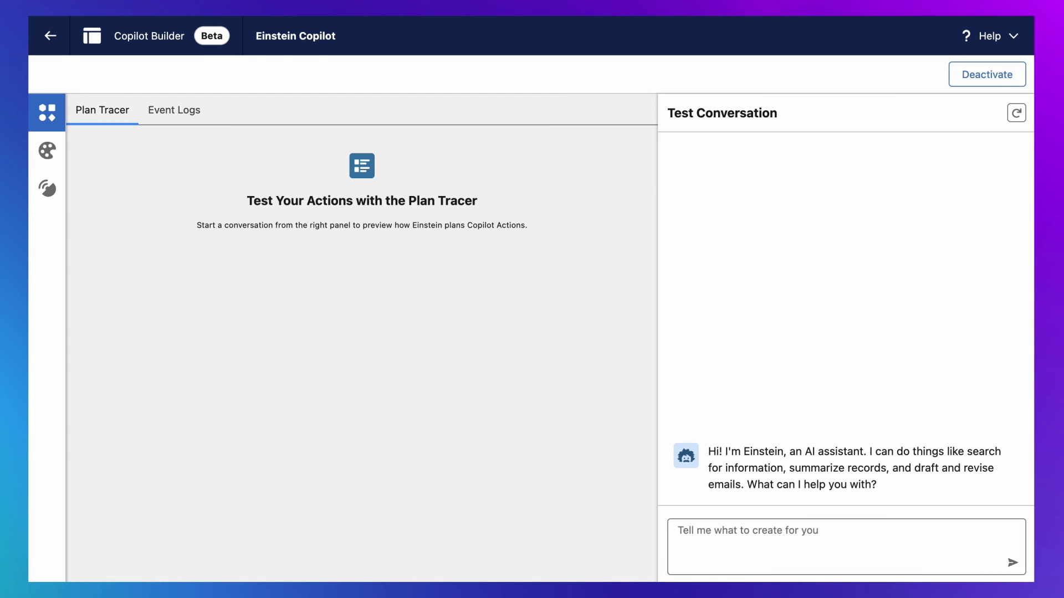
# Step: Send 'summarize the acme account' in the Copilot Builder test conversation
pyautogui.write('summarize the acme account')
pyautogui.press('Return')
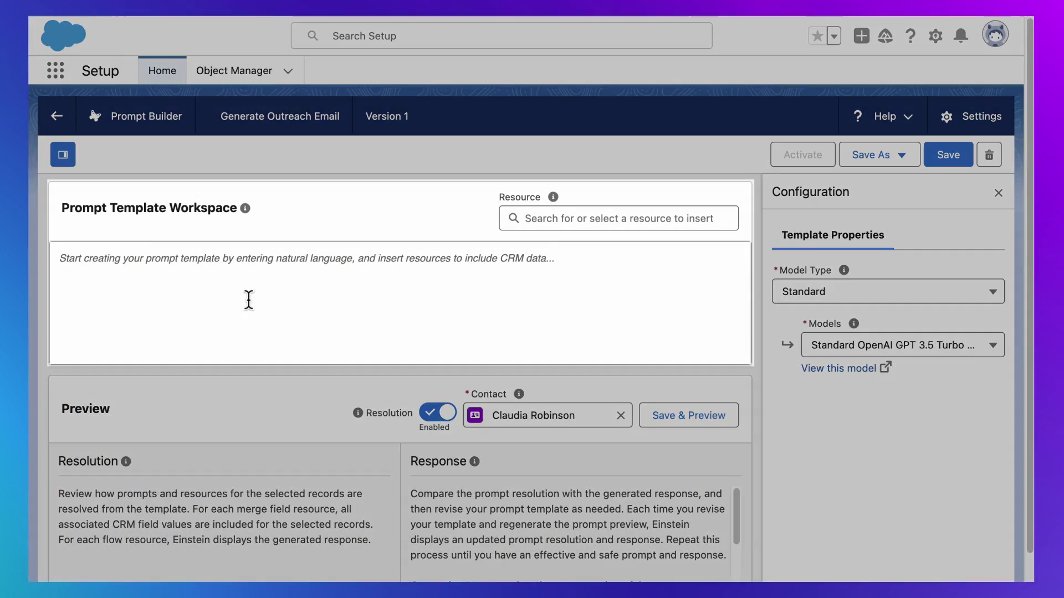
# Step: Enter 'Write me an outreach email' as the prompt, keep the current model, and save with preview
pyautogui.click(231, 284)
pyautogui.write('Write me an outreach email')
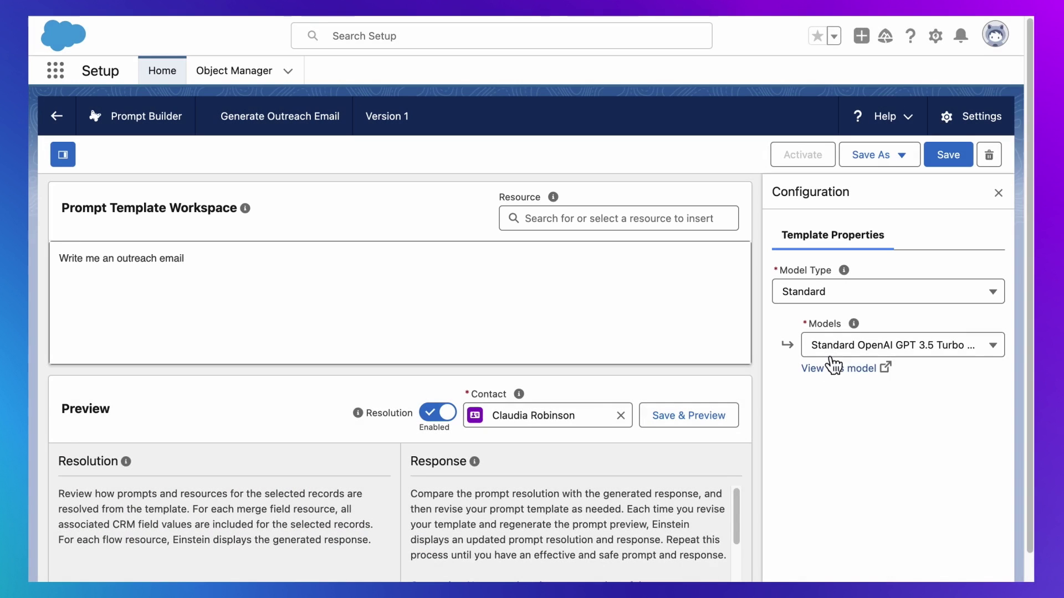
pyautogui.click(857, 349)
pyautogui.click(856, 352)
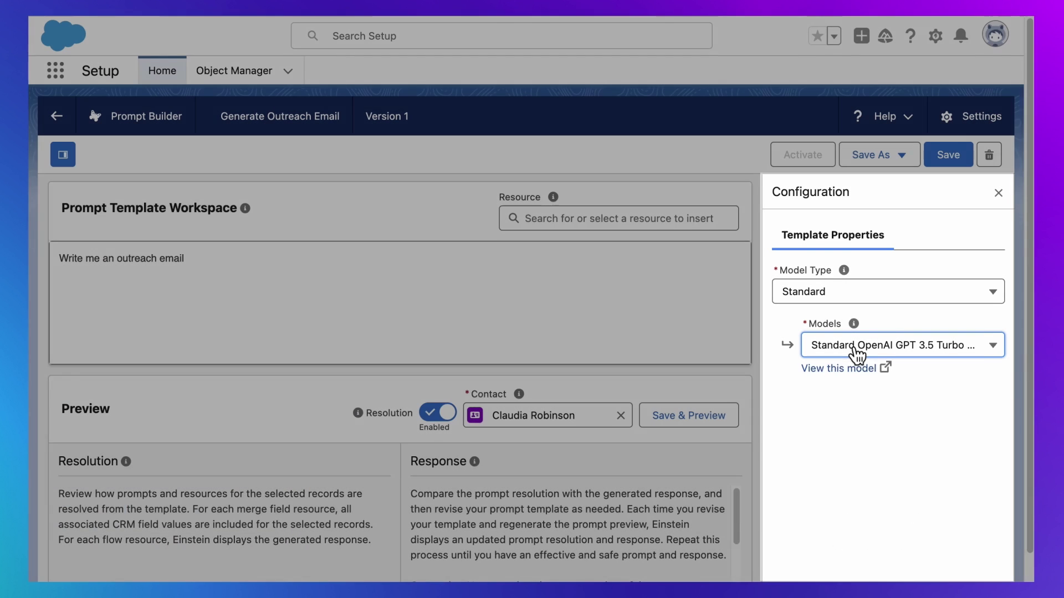
pyautogui.click(691, 424)
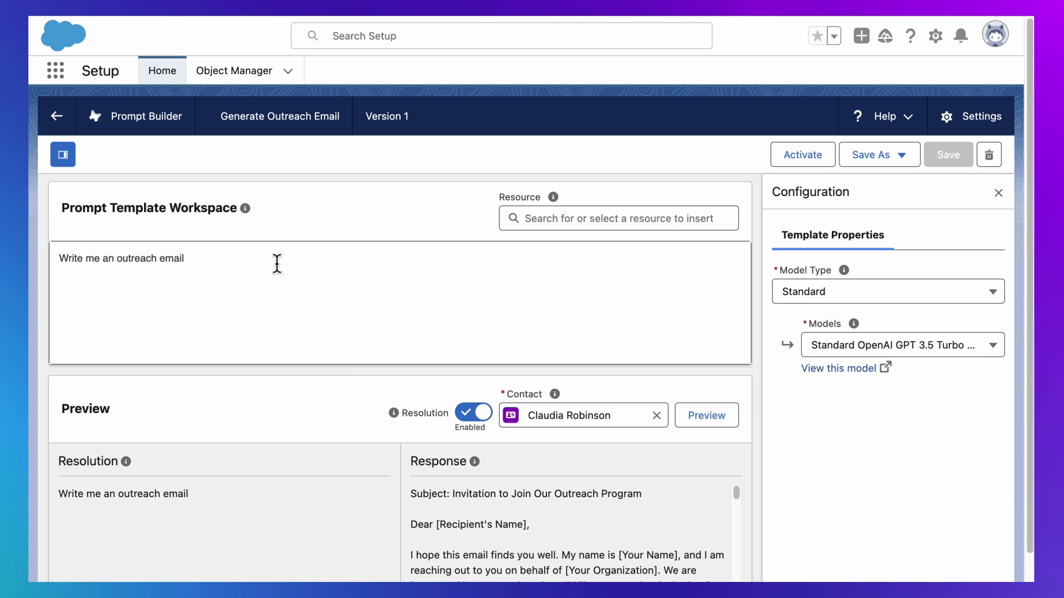
pyautogui.click(277, 263)
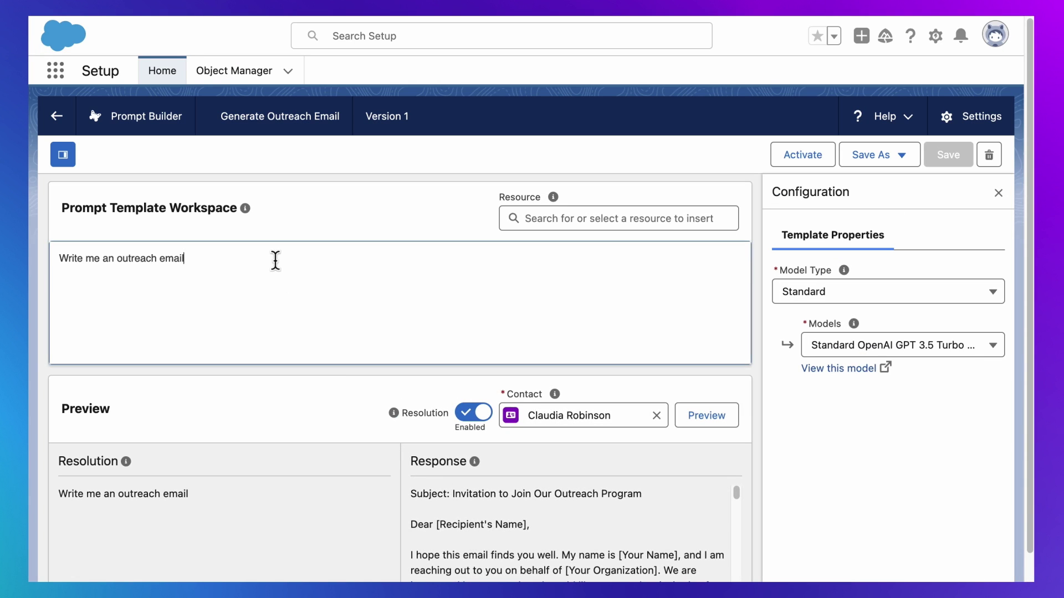
# Step: Insert the Contact First Name field into the prompt and save with preview
pyautogui.click(570, 222)
pyautogui.click(572, 308)
pyautogui.click(576, 217)
pyautogui.write('name')
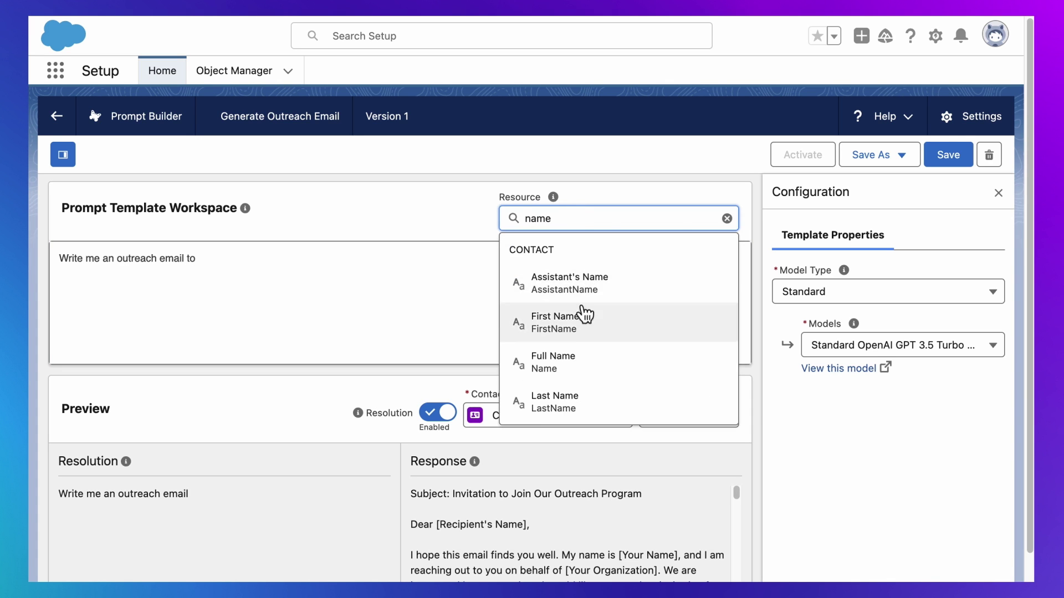
pyautogui.click(576, 323)
pyautogui.click(675, 420)
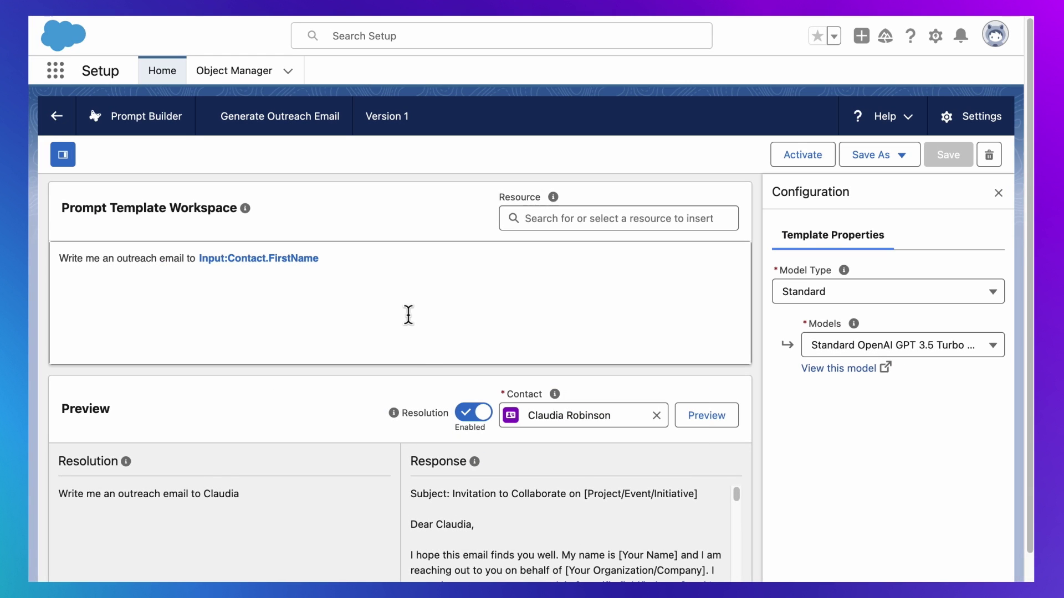
# Step: Replace the prompt with the pasted multi-line template and regenerate the preview
pyautogui.tripleClick(406, 309)
pyautogui.write('Write me an outreach email to... Name: Input:Contact.Name Title: Input:Contact.Title Description: Input:Contact.Description Company: Input:Contact.Account.Name  My information is... Name: User.FirstName Title: User.Title Company: User.CompanyName AboutMe: User.AboutMe Phone: User.Phone')
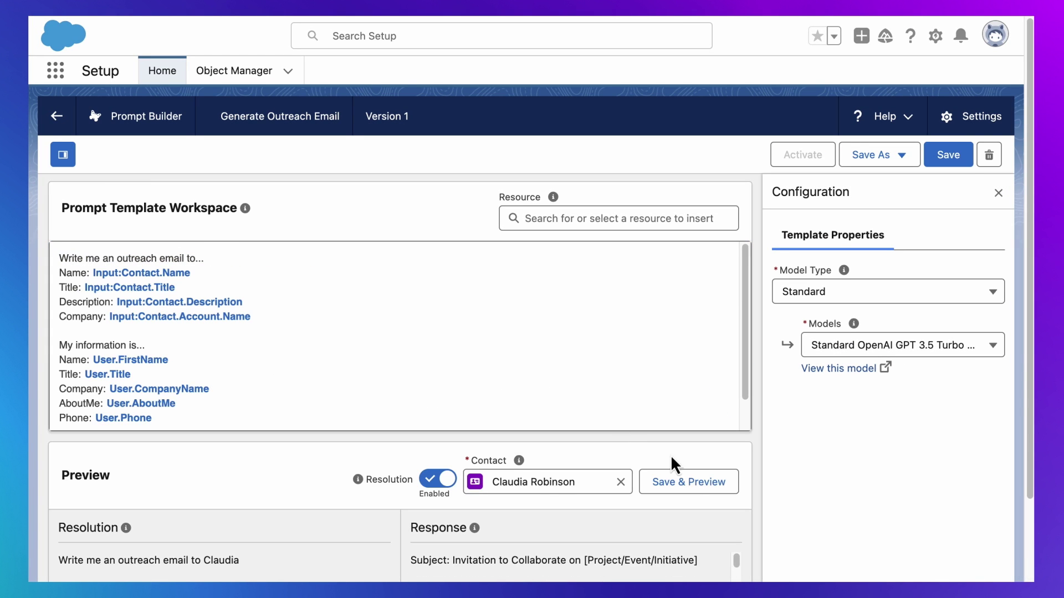
pyautogui.click(702, 485)
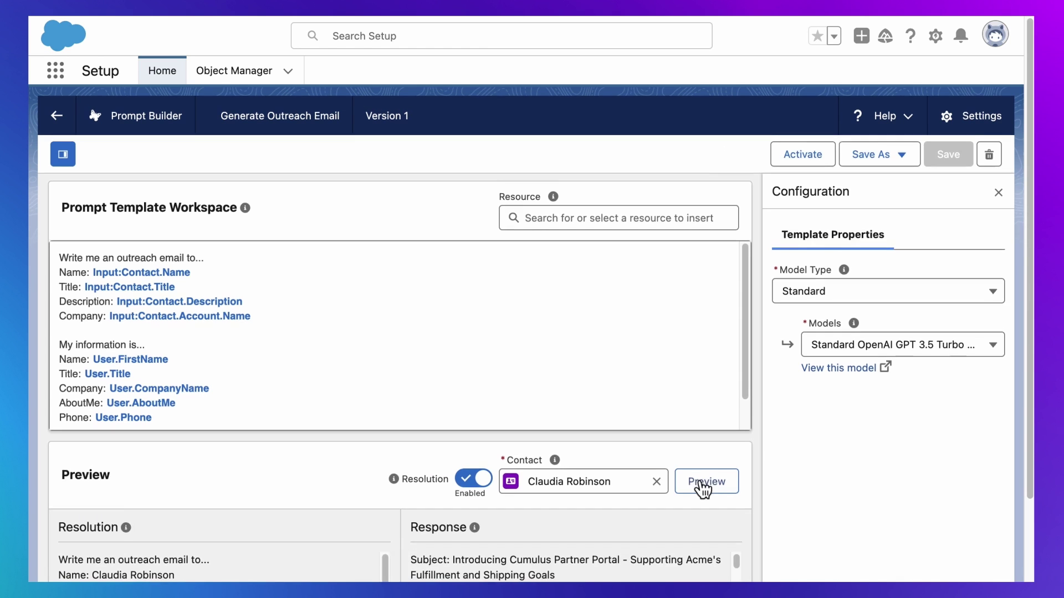
pyautogui.scroll(-2, 712, 478)
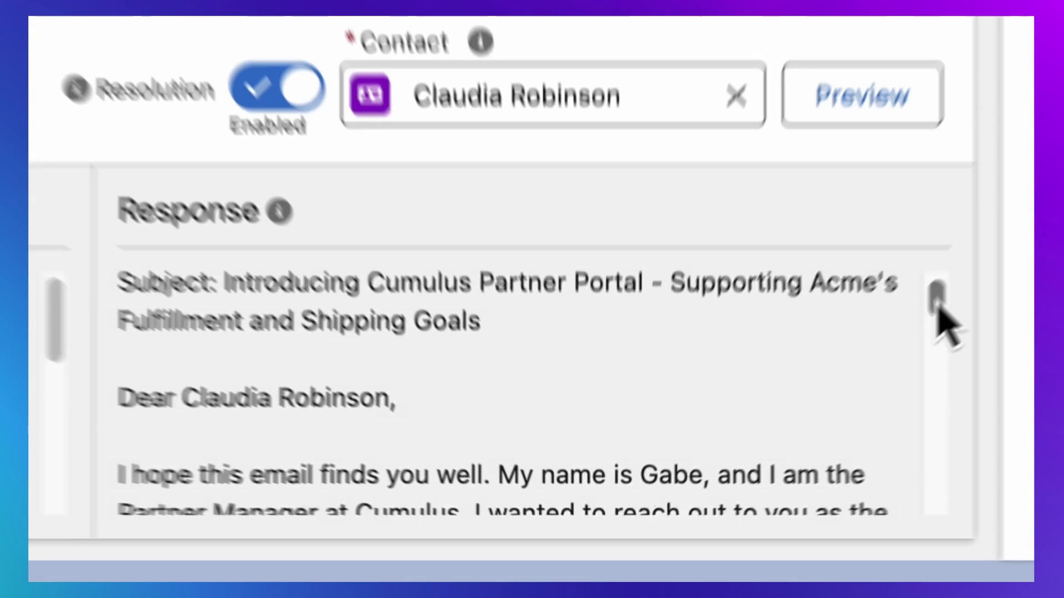
pyautogui.scroll(-3, 735, 477)
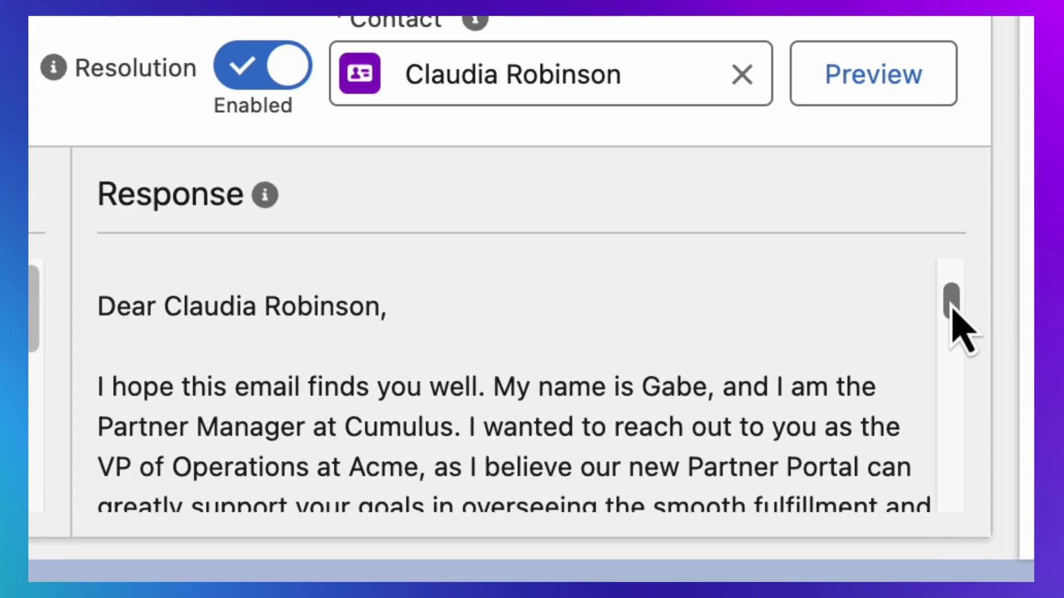
pyautogui.moveTo(953, 315); pyautogui.dragTo(956, 381)
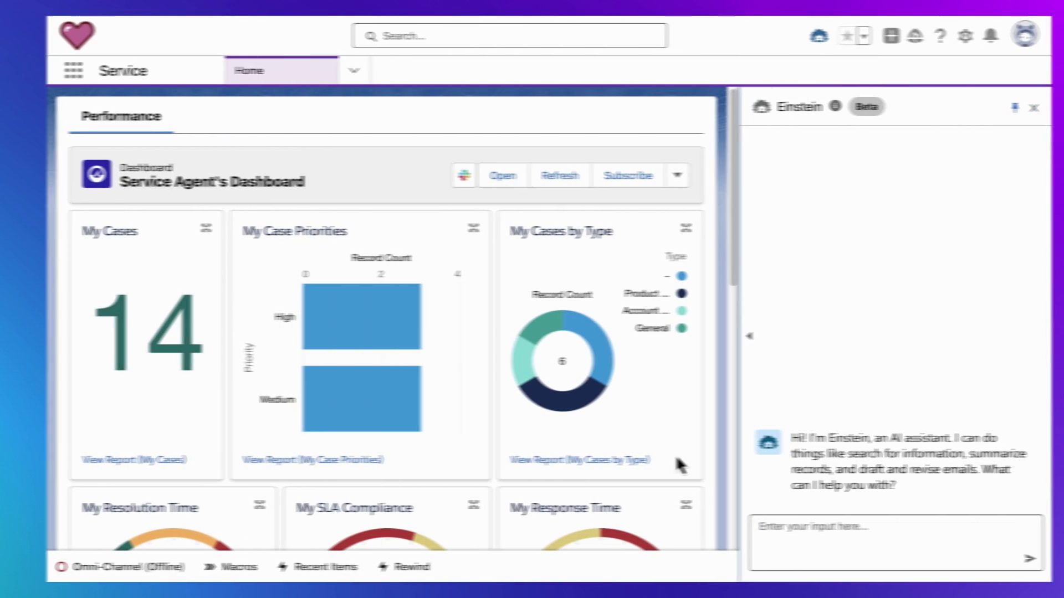
# Step: Ask Einstein to 'summarize the acme case', then 'update to high priority'
pyautogui.click(764, 525)
pyautogui.write('summarize the acme case')
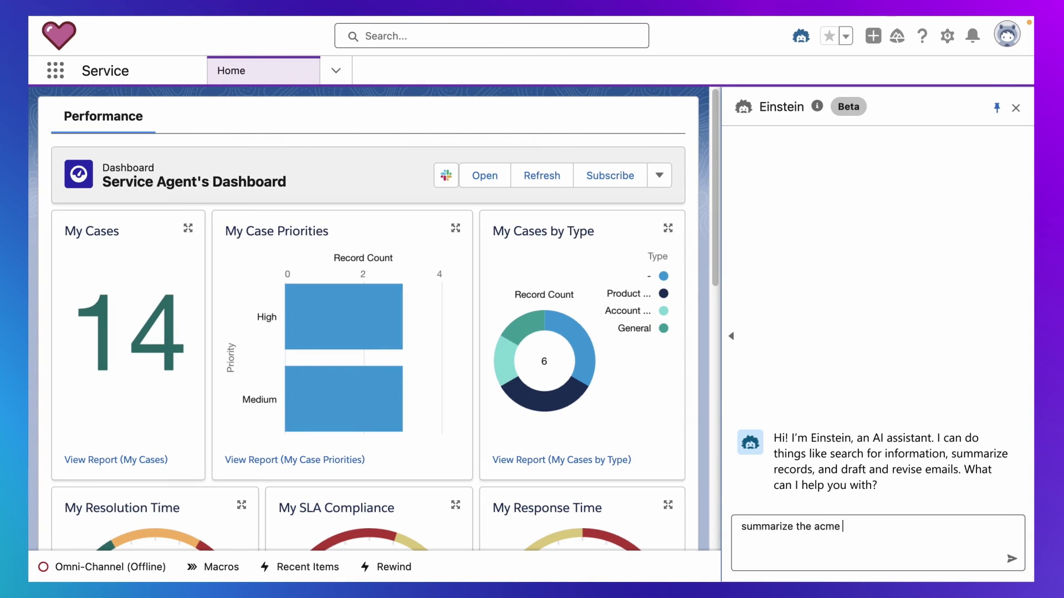
pyautogui.press('Return')
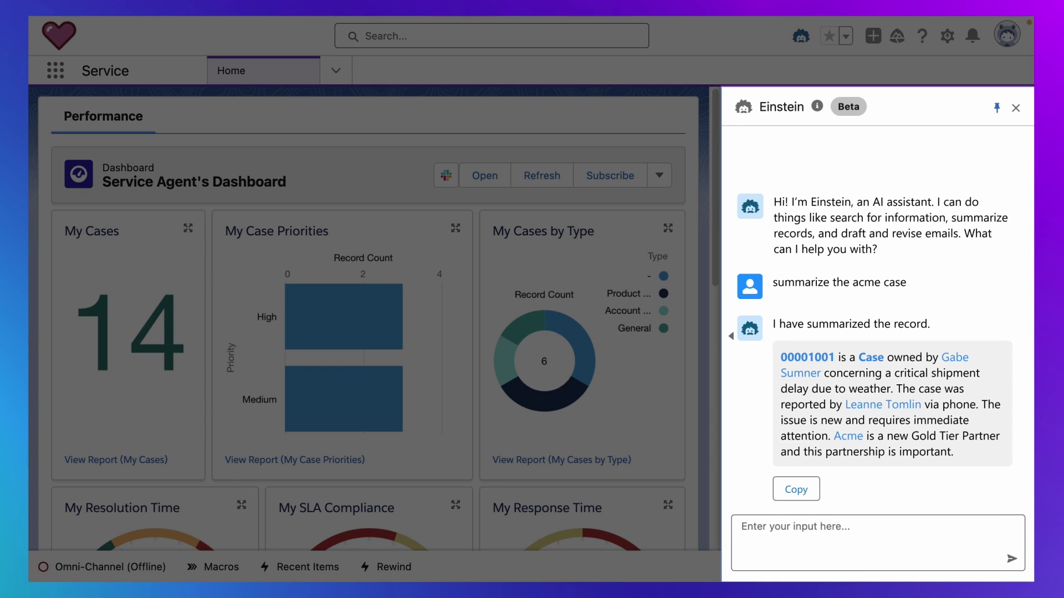
pyautogui.write('update to high priority')
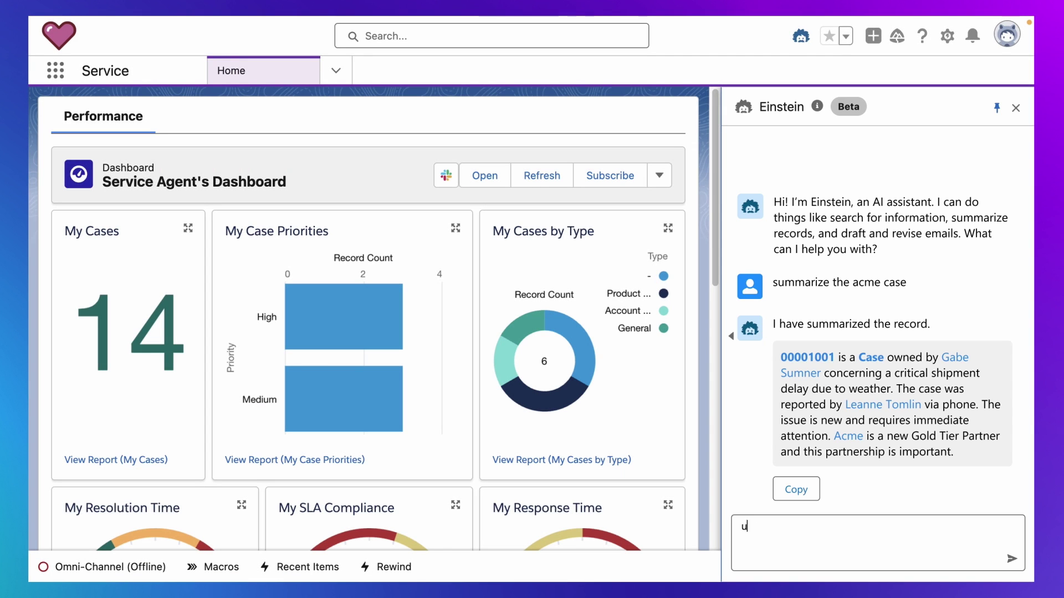
pyautogui.press('Return')
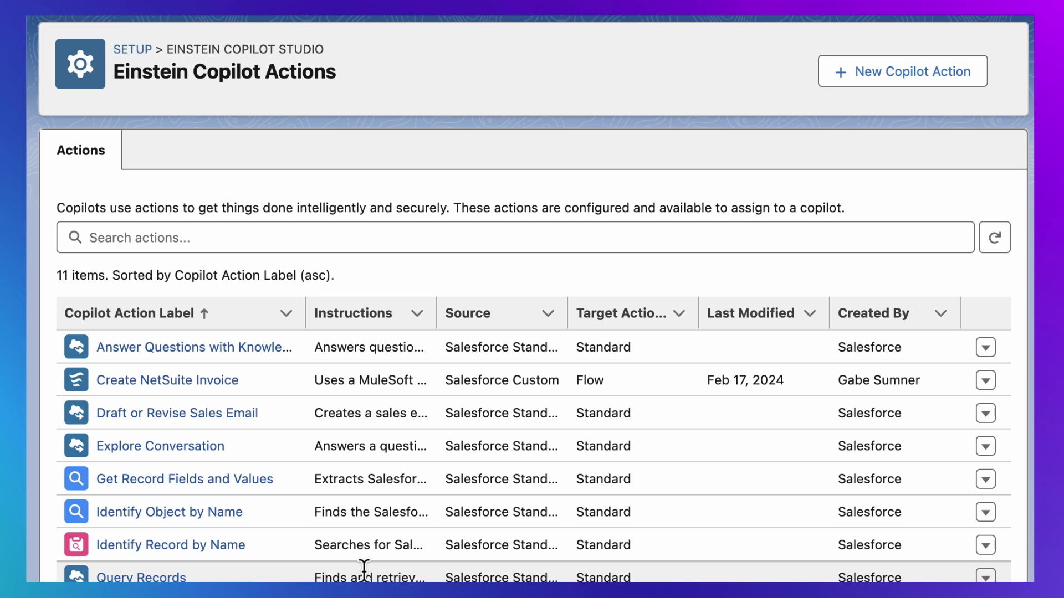
# Step: Scroll down the Einstein Copilot Actions list
pyautogui.scroll(-3, 364, 568)
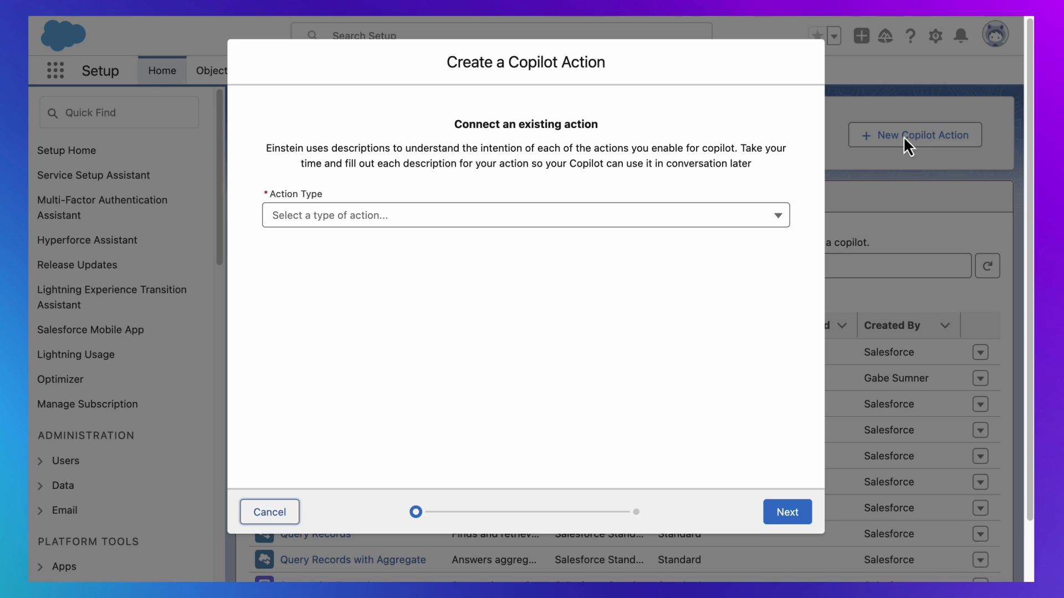
pyautogui.click(772, 221)
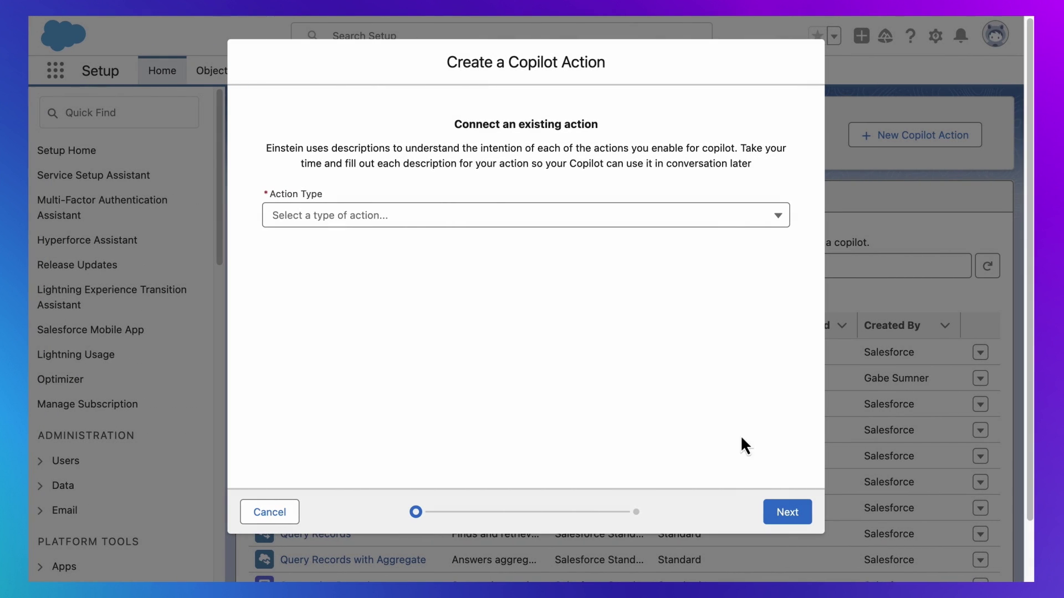
# Step: Add the Get Product Recommendations Flow as a copilot action, describe it, and finish
pyautogui.click(707, 221)
pyautogui.click(672, 273)
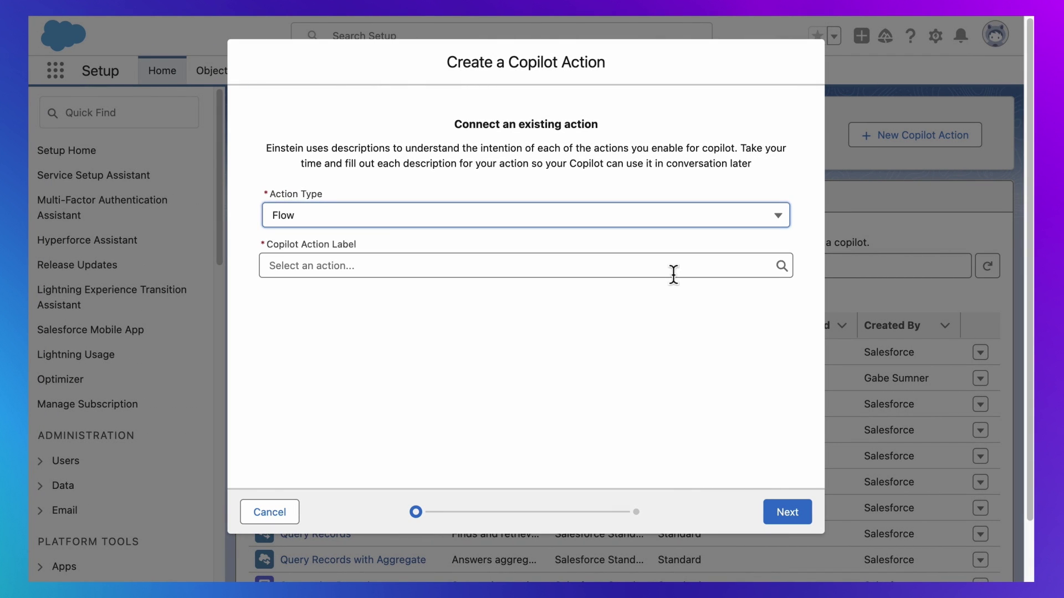
pyautogui.click(673, 271)
pyautogui.click(603, 354)
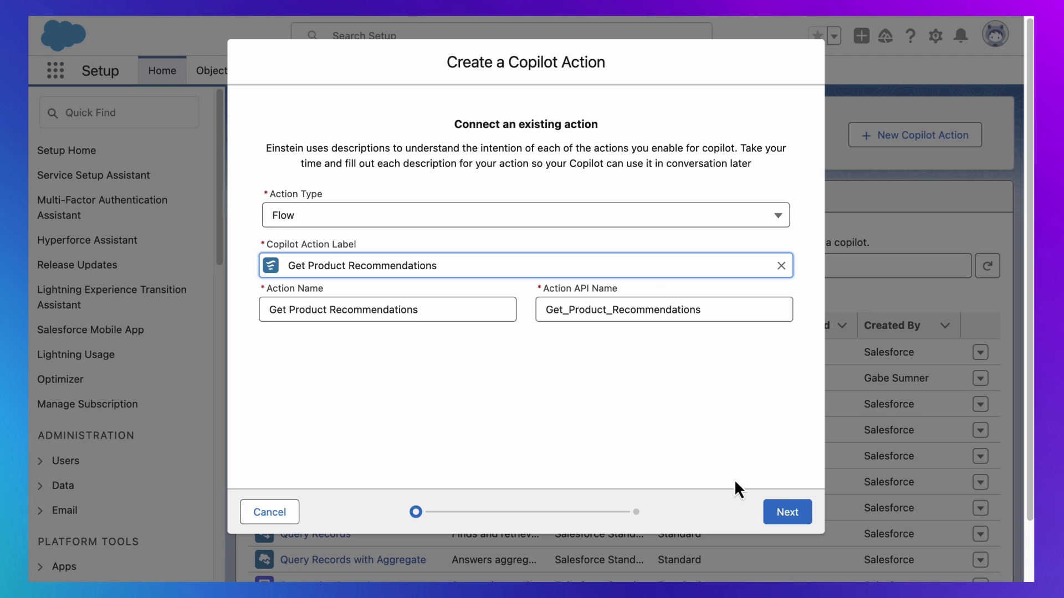
pyautogui.click(785, 510)
pyautogui.click(672, 286)
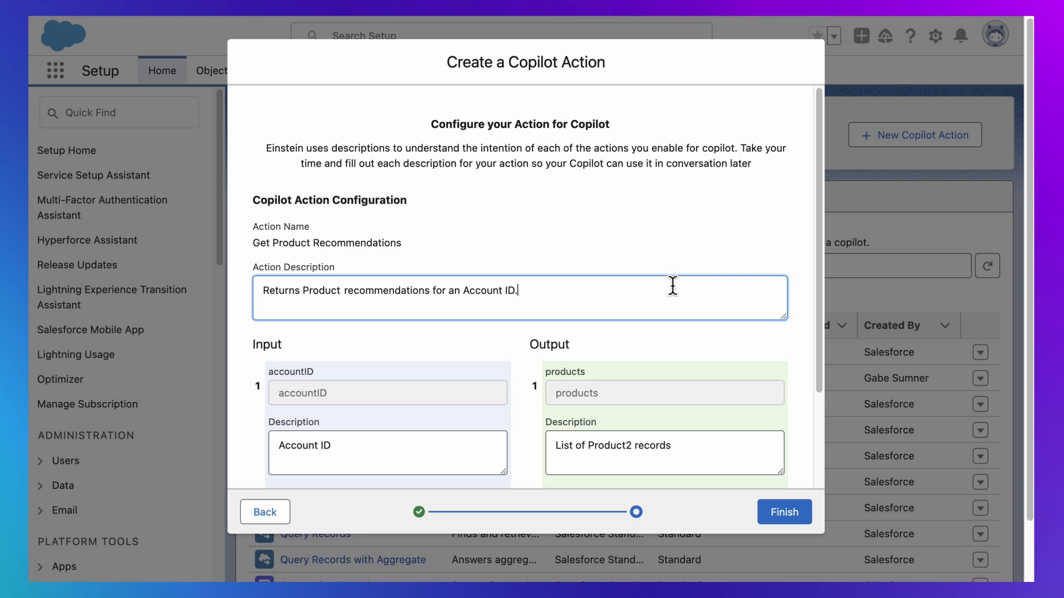
pyautogui.click(784, 515)
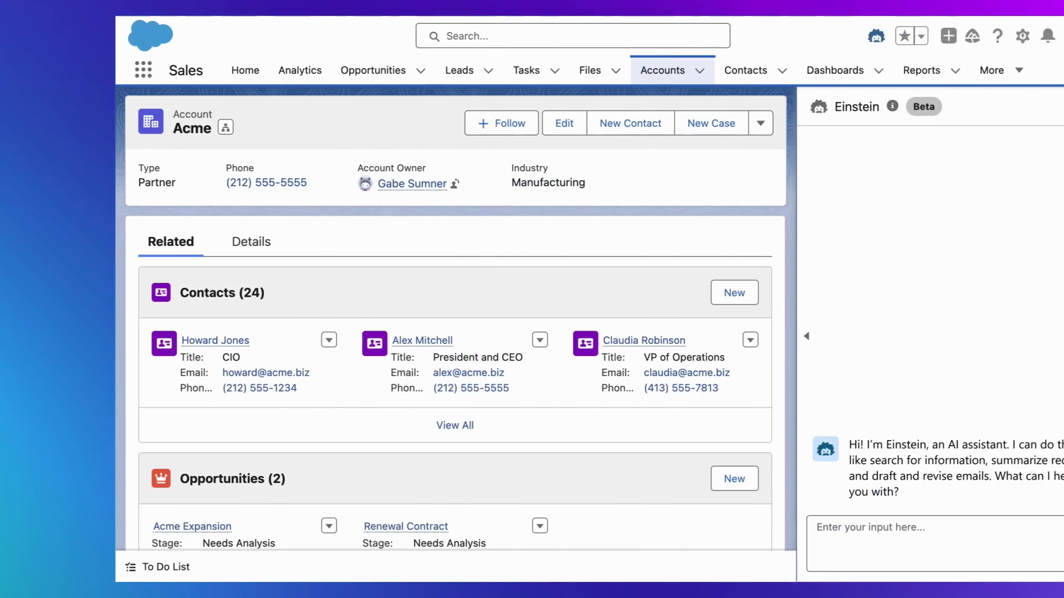
# Step: Ask Einstein on the Acme account 'what products can I sell for this account?'
pyautogui.write('what products can I sell for this account?')
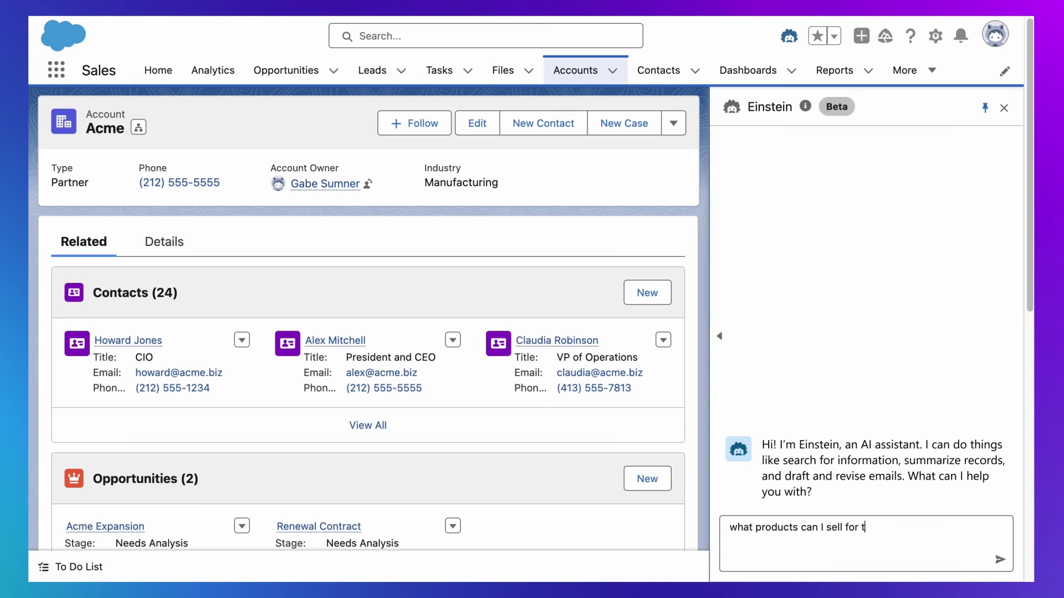
pyautogui.press('Return')
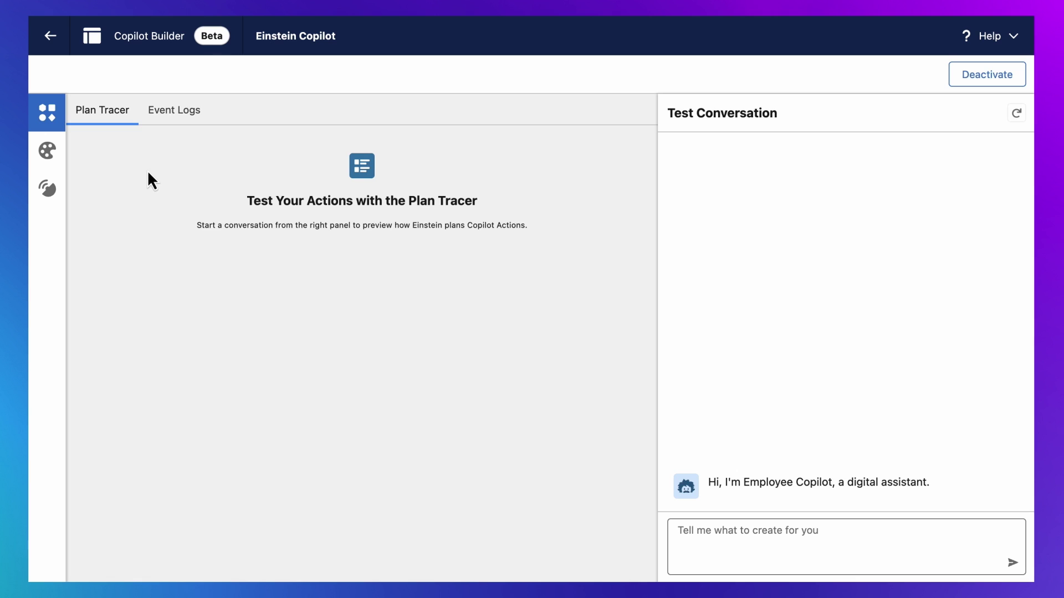
# Step: Review the copilot action library, then test 'summarize the acme account' in the conversation
pyautogui.click(56, 124)
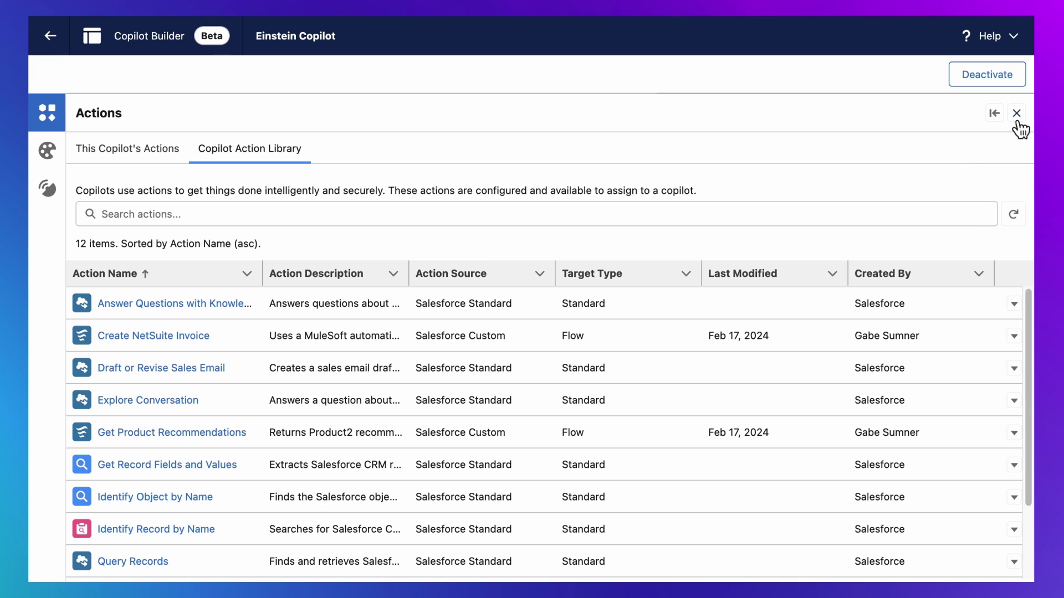
pyautogui.click(1017, 115)
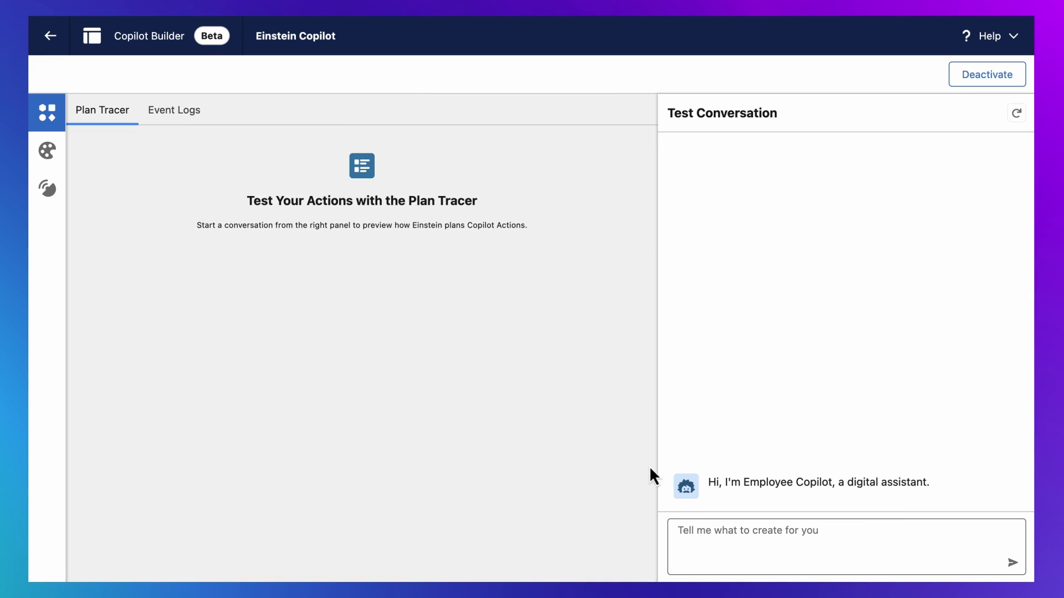
pyautogui.click(736, 535)
pyautogui.write('summarize the acme account')
pyautogui.press('Return')
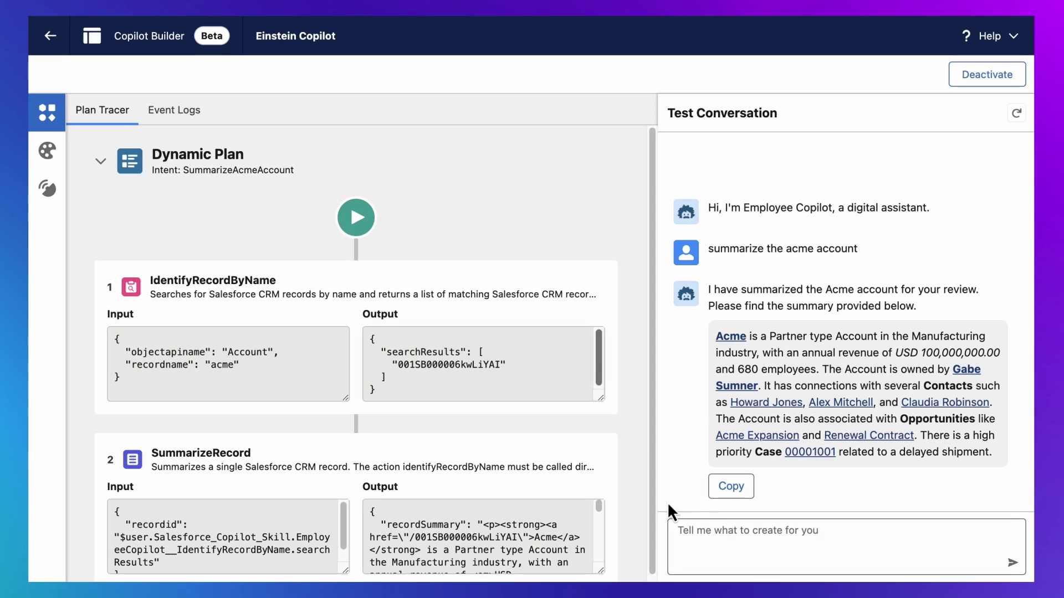
# Step: Test 'what products can I sell for this account?' to get Acme product recommendations
pyautogui.click(700, 535)
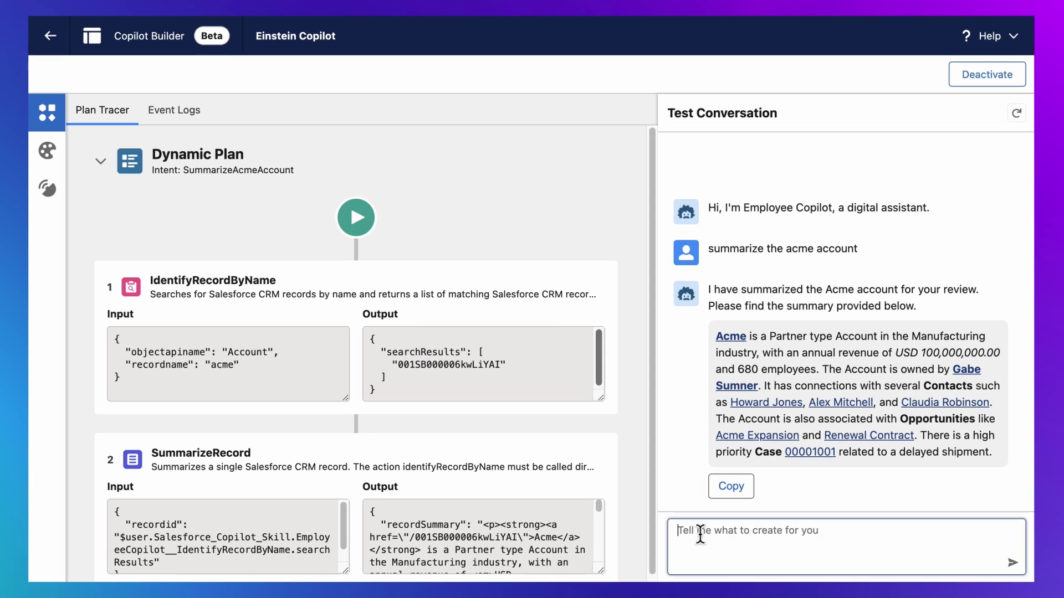
pyautogui.write('what products can I sell for this account?')
pyautogui.press('Return')
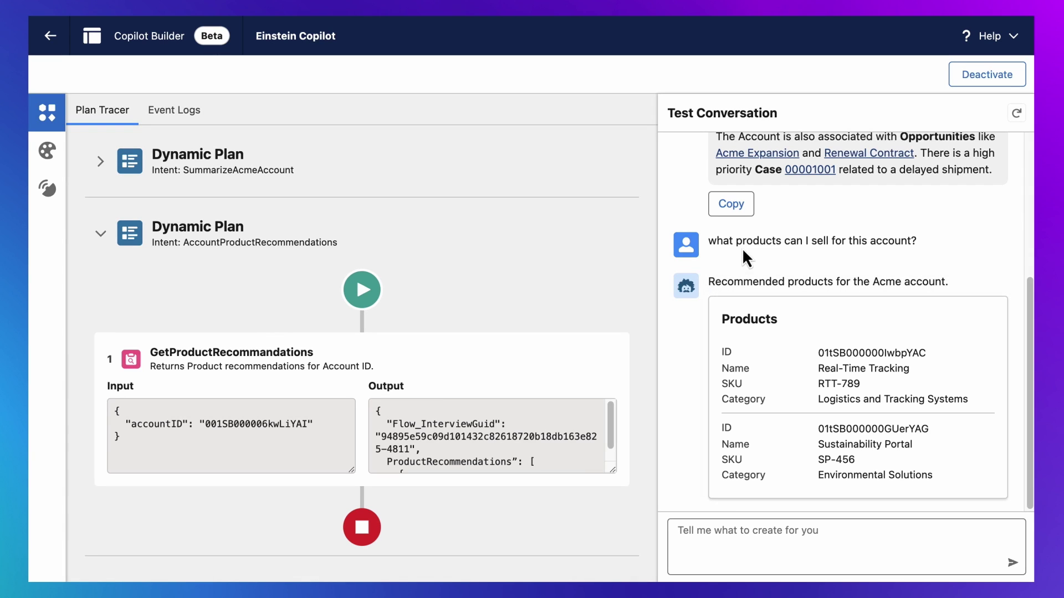
pyautogui.click(47, 112)
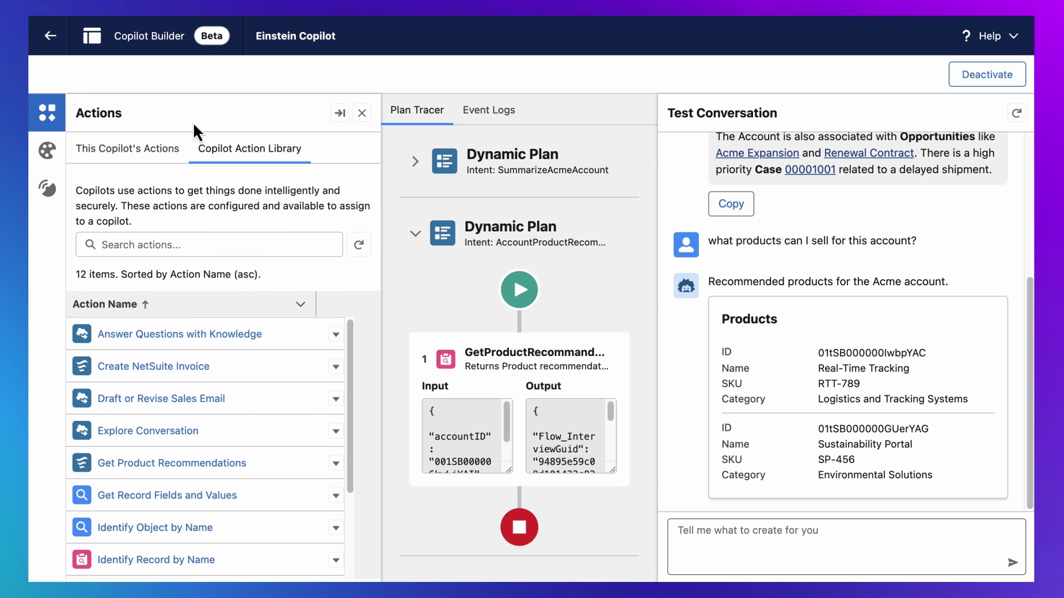
pyautogui.click(361, 115)
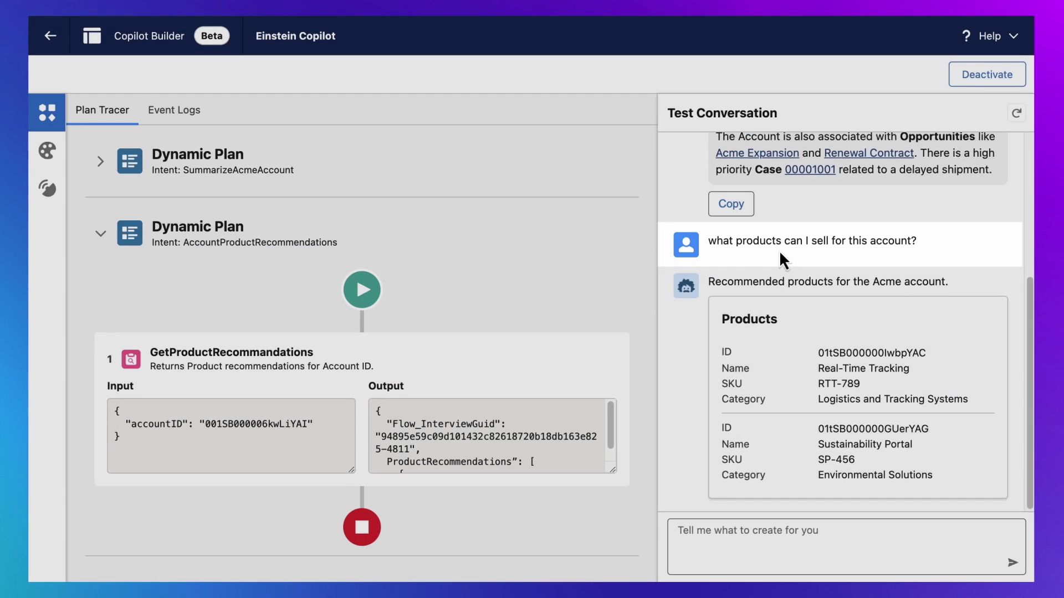
pyautogui.scroll(5, 781, 252)
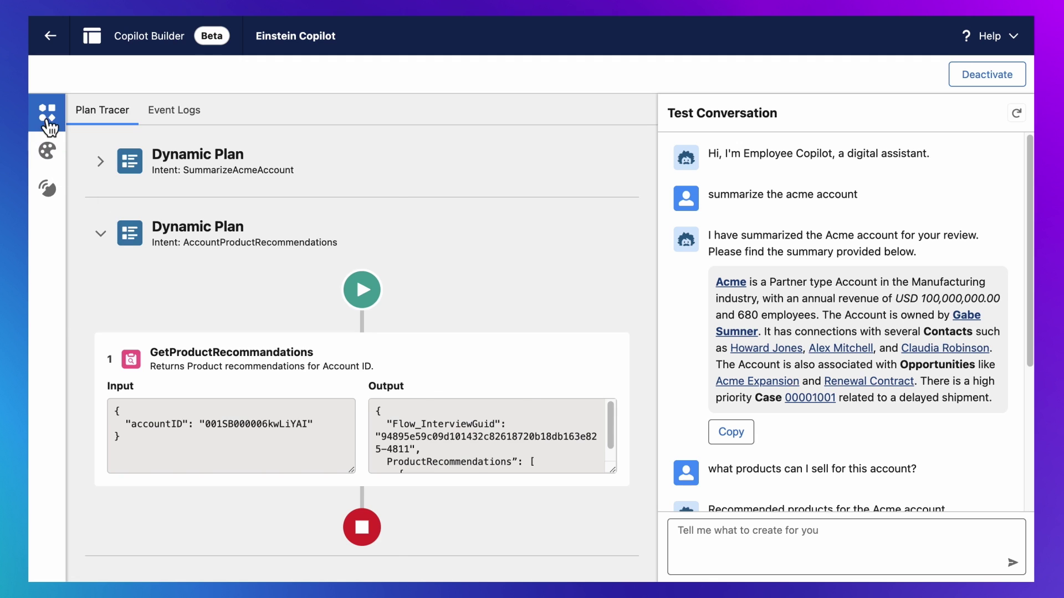
pyautogui.click(48, 114)
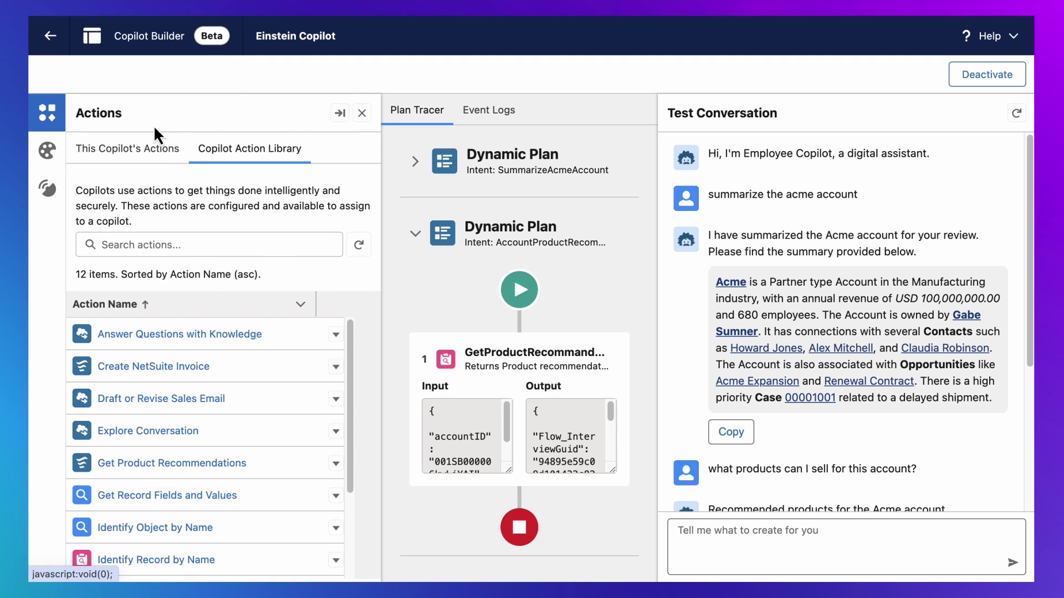
pyautogui.click(349, 114)
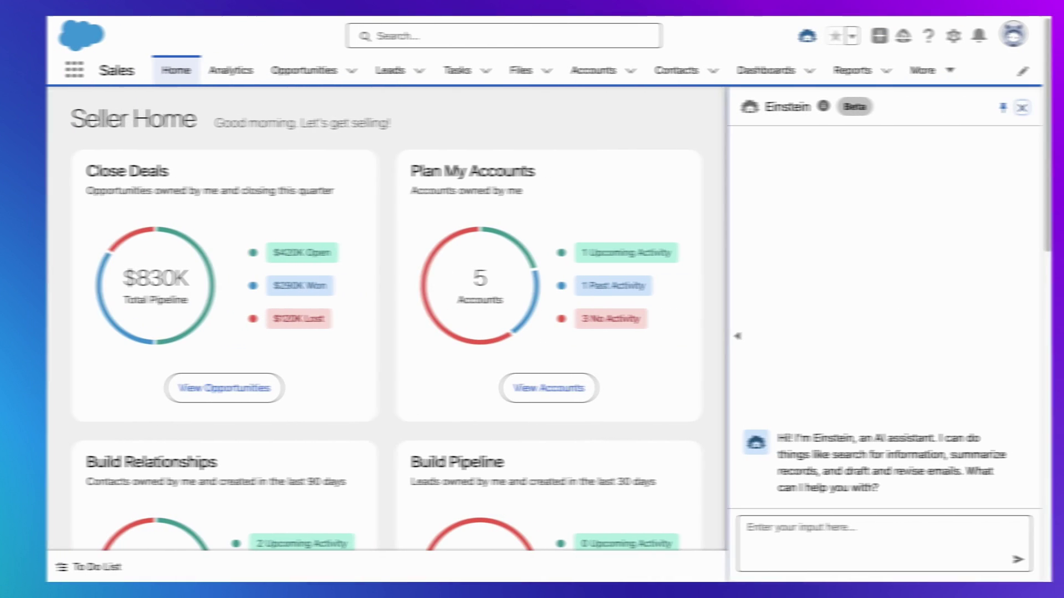
# Step: Ask Einstein for the top deals closing next month and the status of the Acme deal
pyautogui.write('what are my top deals closing next month?')
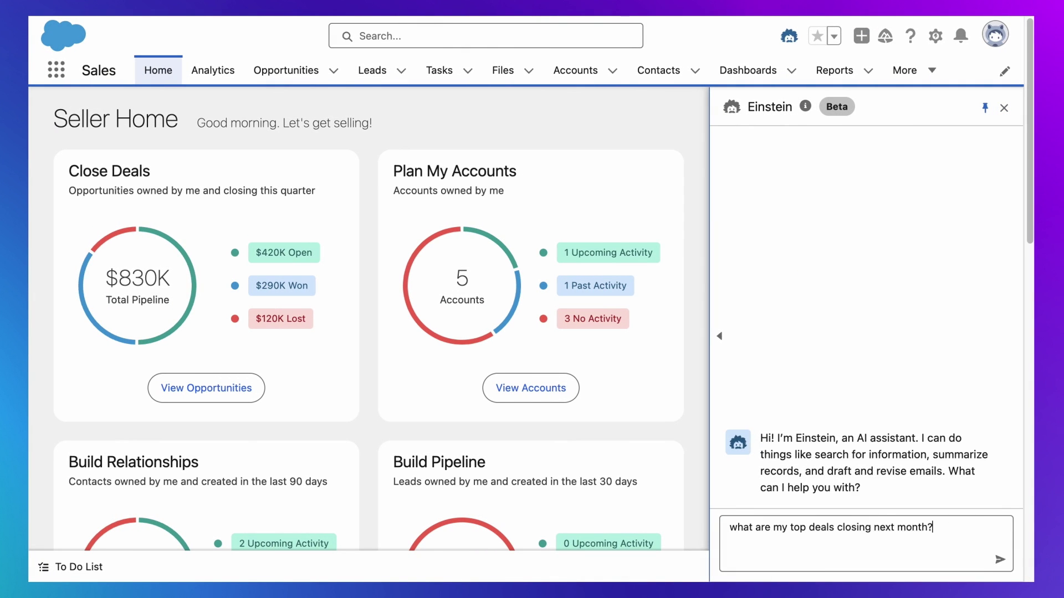
pyautogui.press('Return')
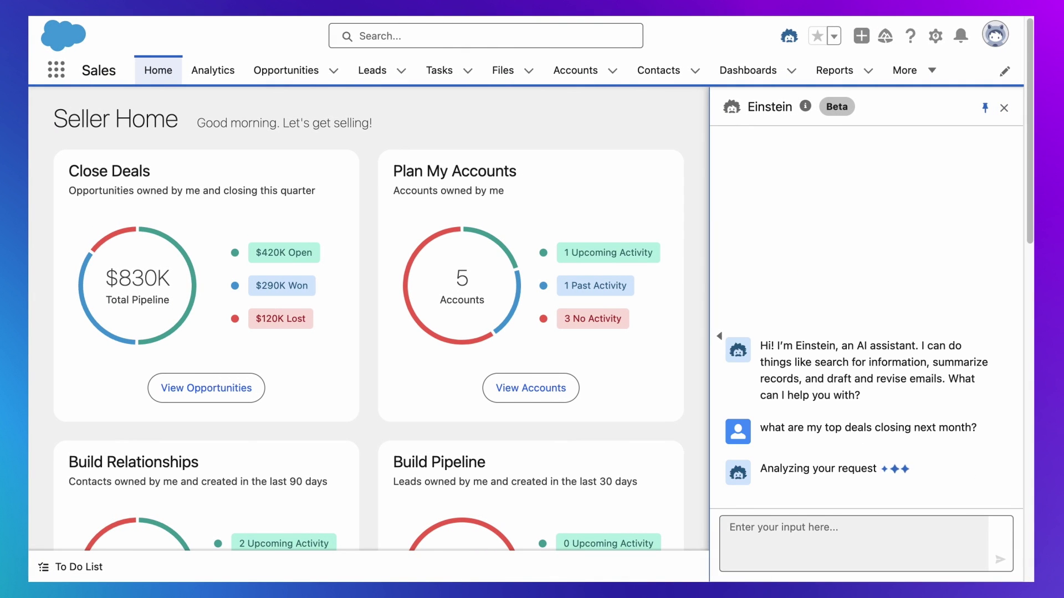
pyautogui.write("what's going on with that acme deal?")
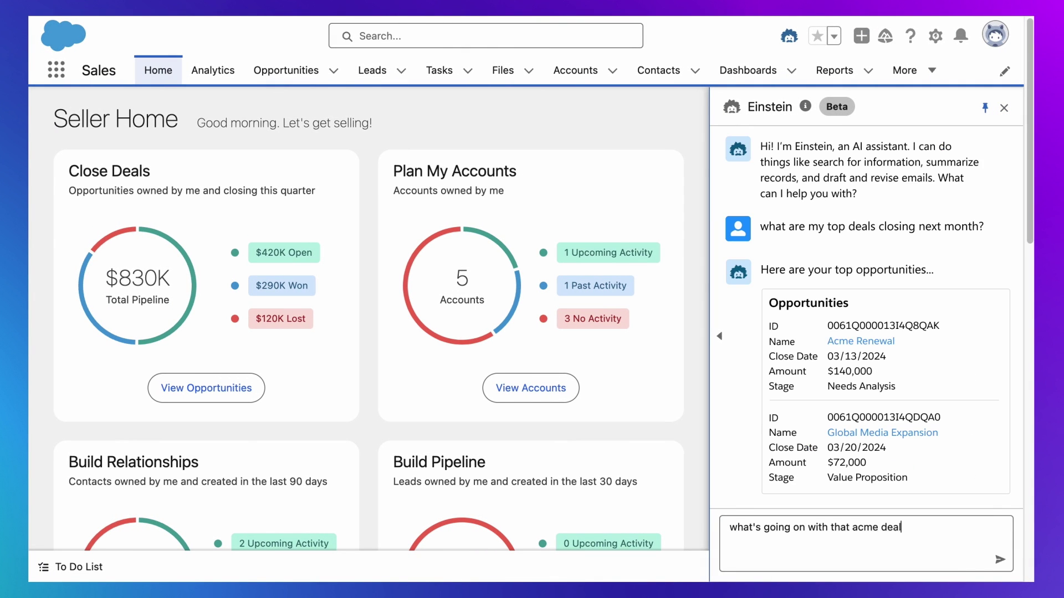
pyautogui.press('Return')
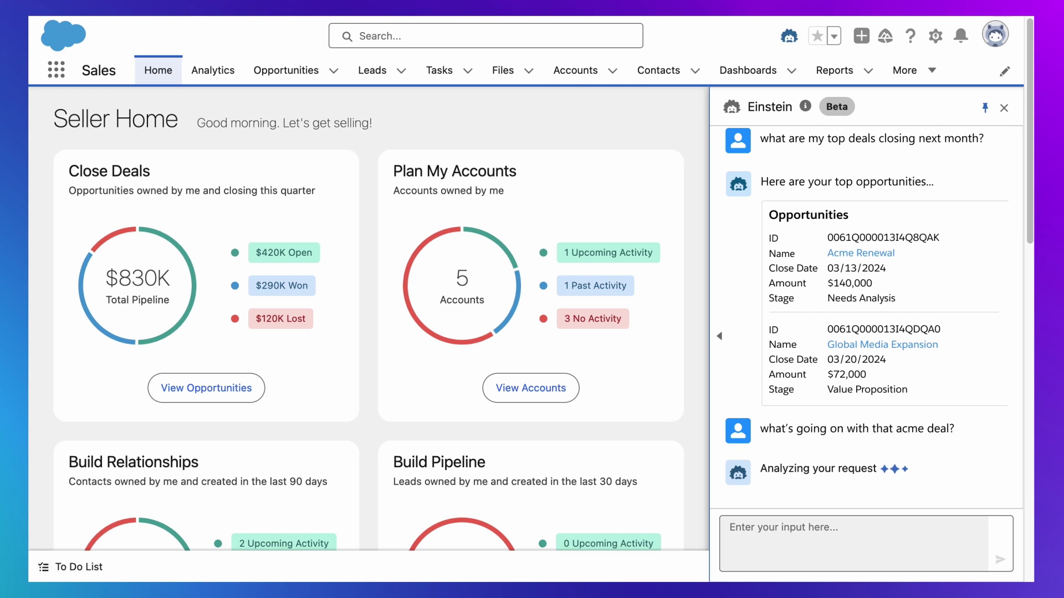
# Step: Have Einstein generate a sales close plan and draft an introduction to Acme's new CEO emphasizing sustainability
pyautogui.write('can you generate a sales close plan?')
pyautogui.press('Return')
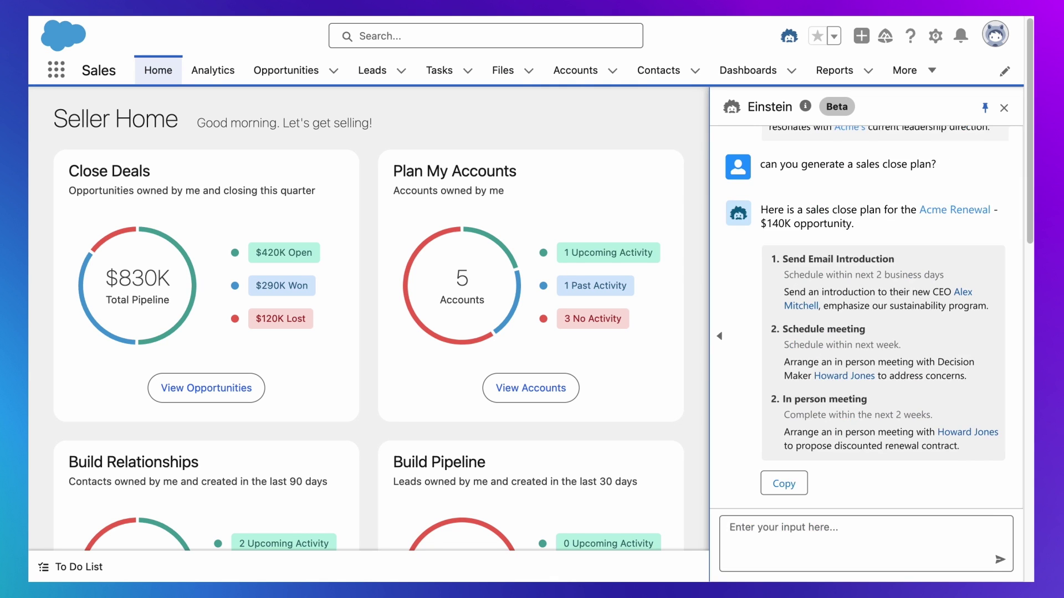
pyautogui.write('draft an introduction to Alex Mitchell and emphasize our sustainabil')
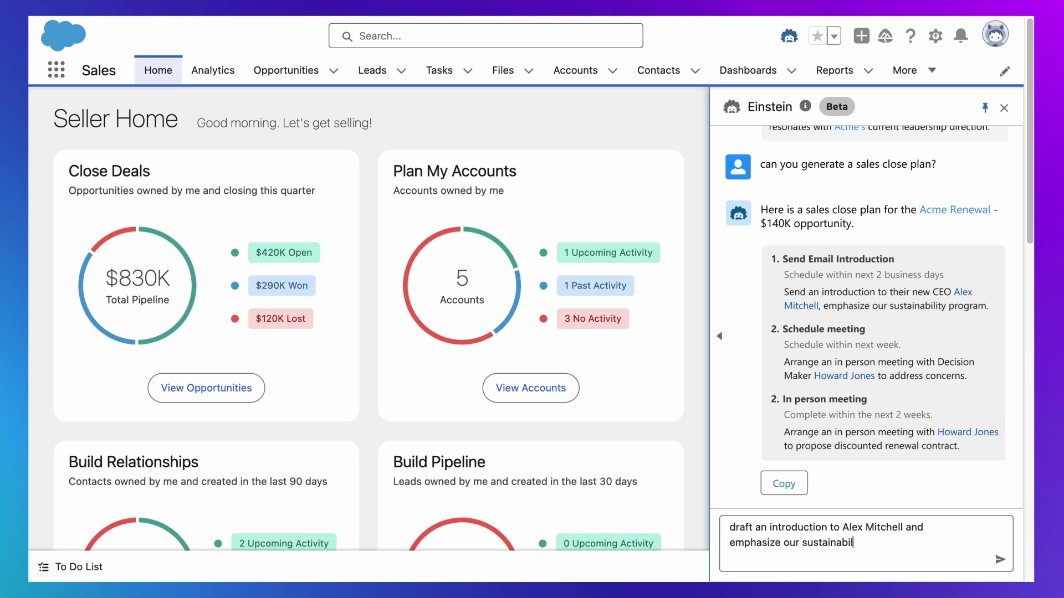
pyautogui.write('ity program.')
pyautogui.press('Return')
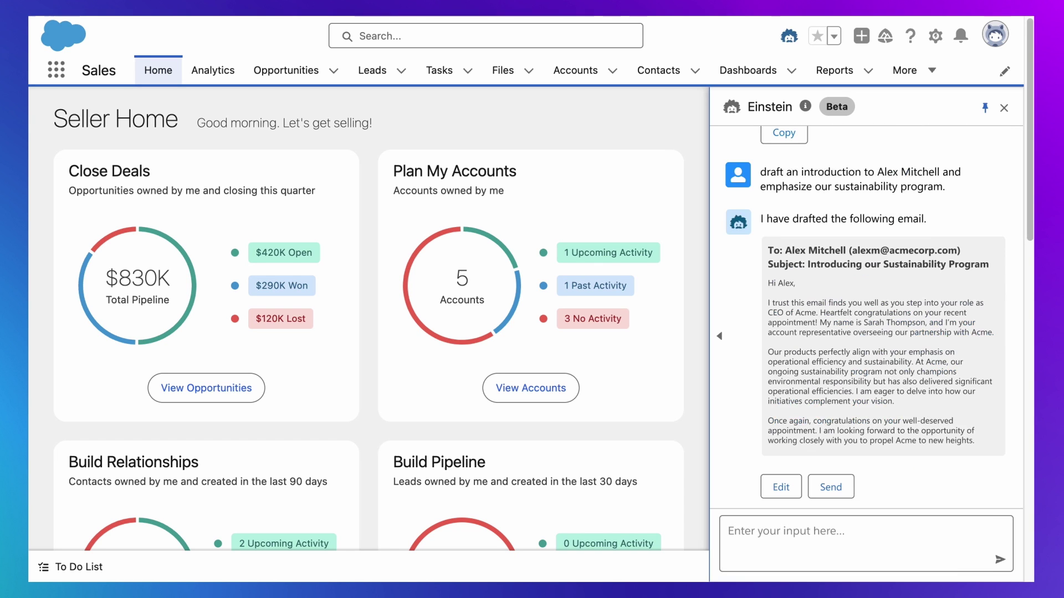